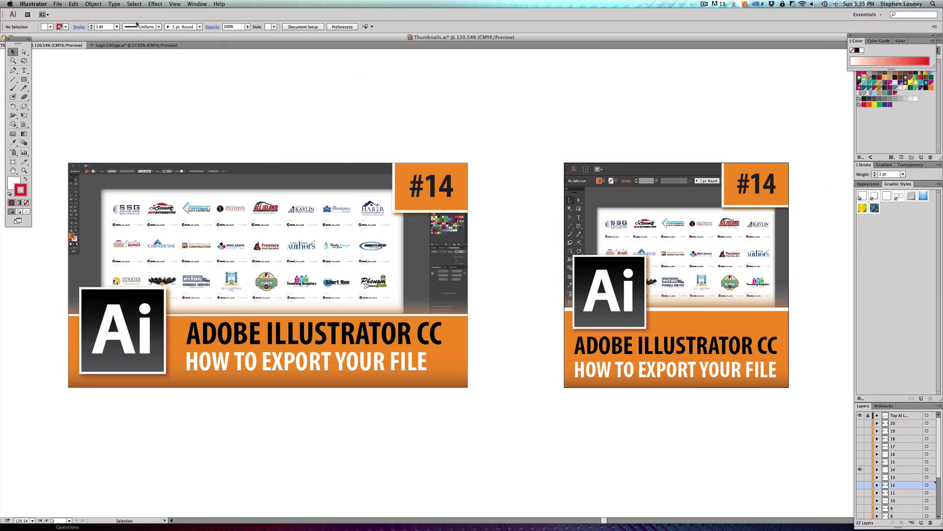
- Bring the Logo Collage.ai document tab to the front
left_click(133, 45)
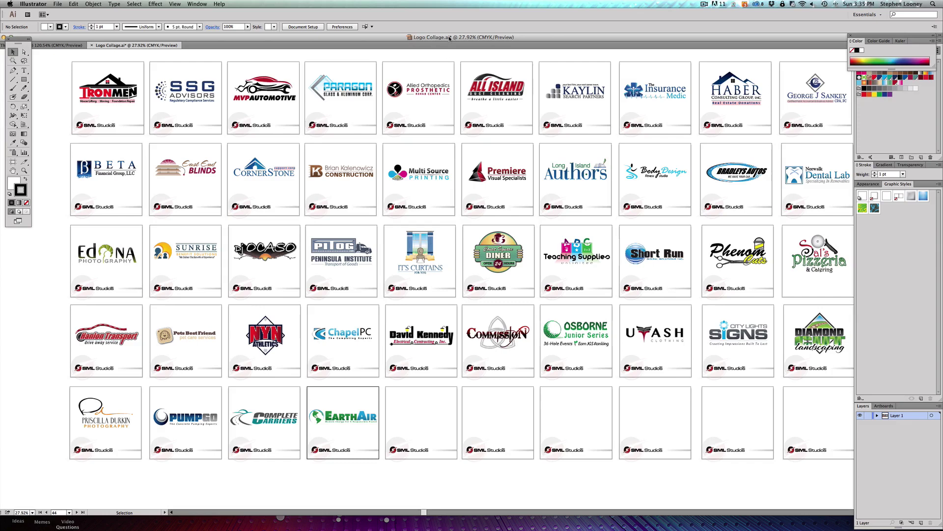
- Pan the Logo Collage grid of logo tiles slightly
left_click_drag(468, 98, 463, 99)
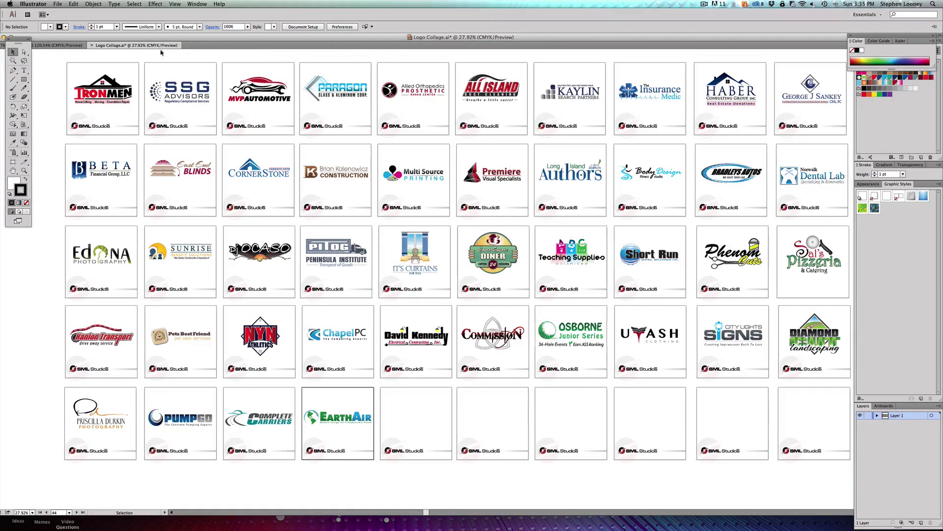
- Export Logo Collage as PNG using artboards, limited to range 1–4
left_click(58, 4)
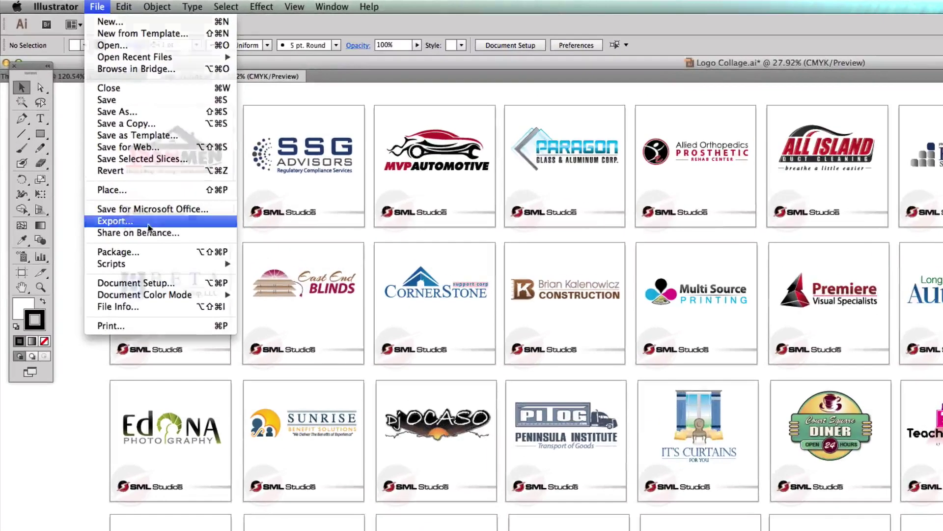
left_click(68, 131)
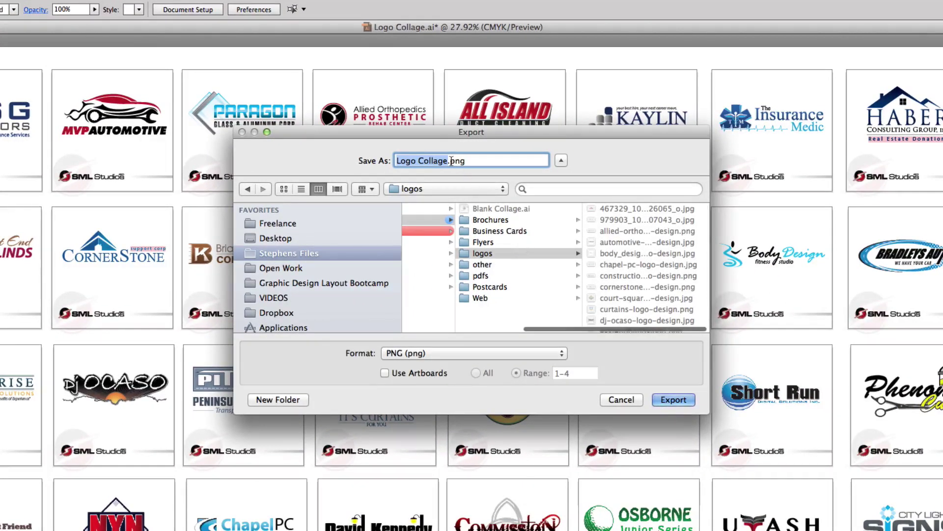
left_click(458, 354)
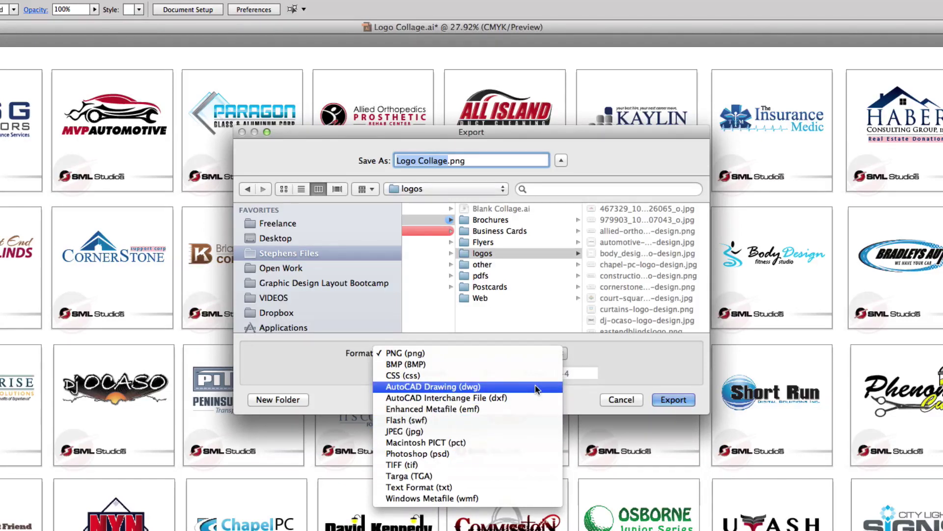
left_click(591, 350)
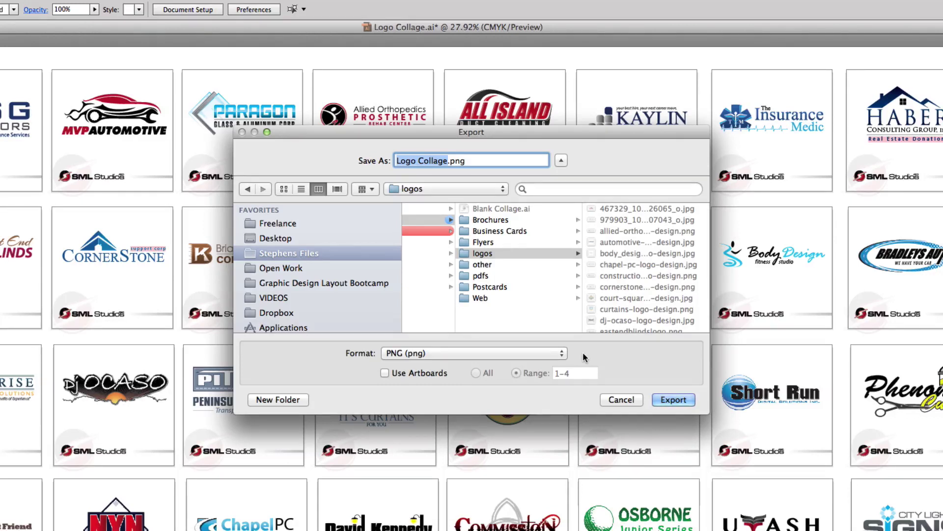
left_click(543, 352)
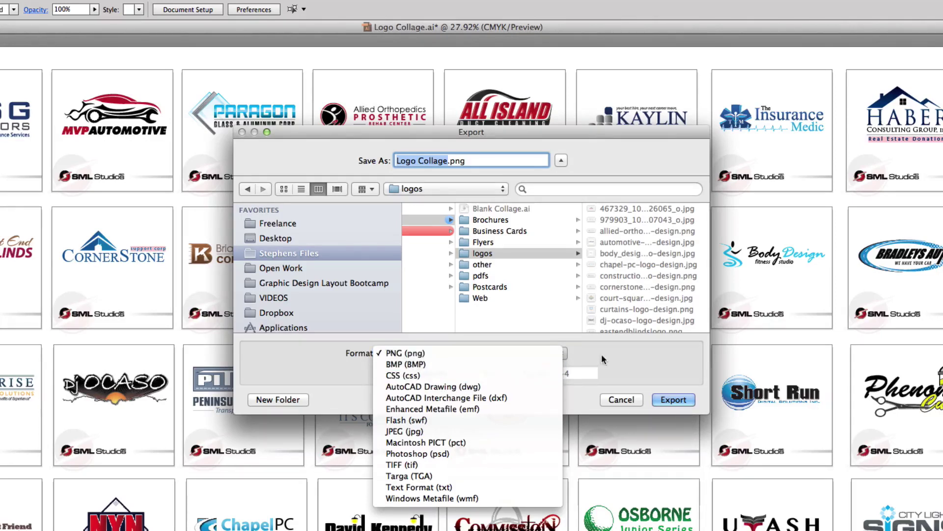
left_click(539, 353)
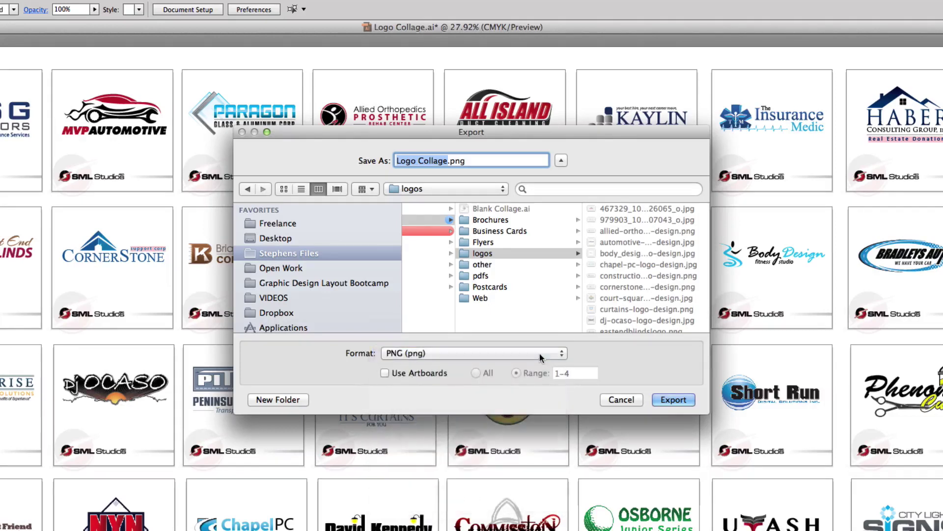
left_click(398, 374)
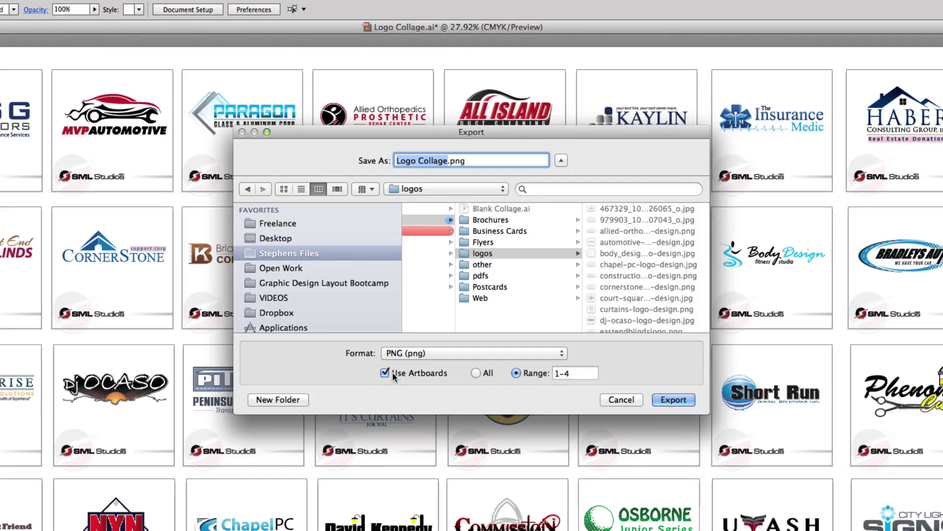
left_click(477, 373)
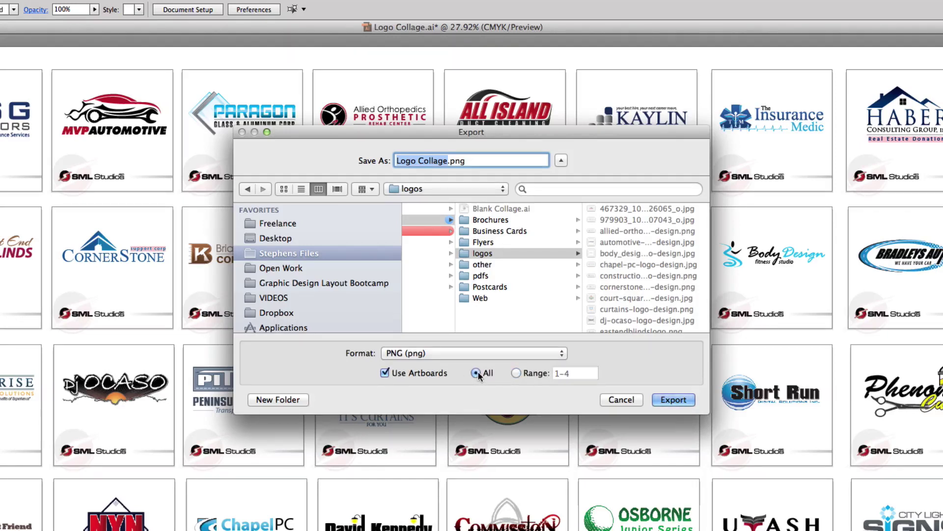
left_click(515, 373)
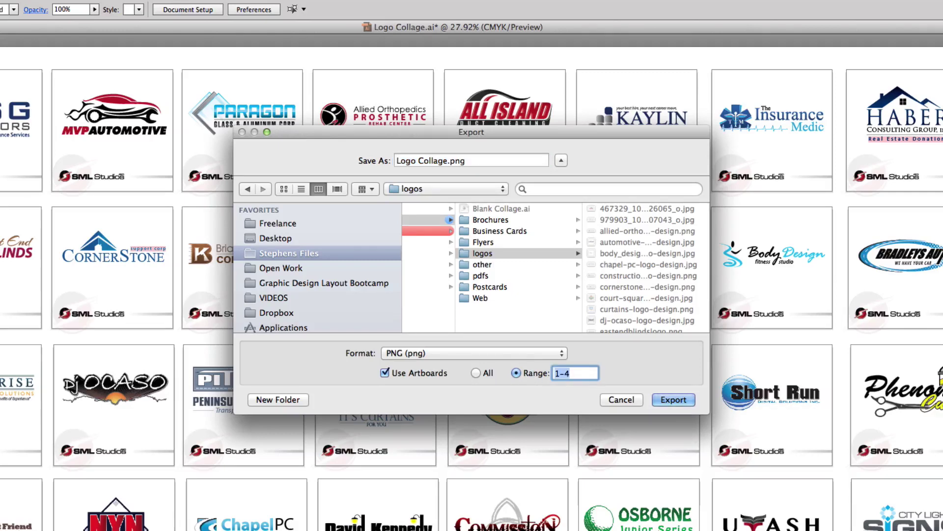
- Set PNG Options to Medium (150 ppi) resolution with a White background and export
left_click(665, 399)
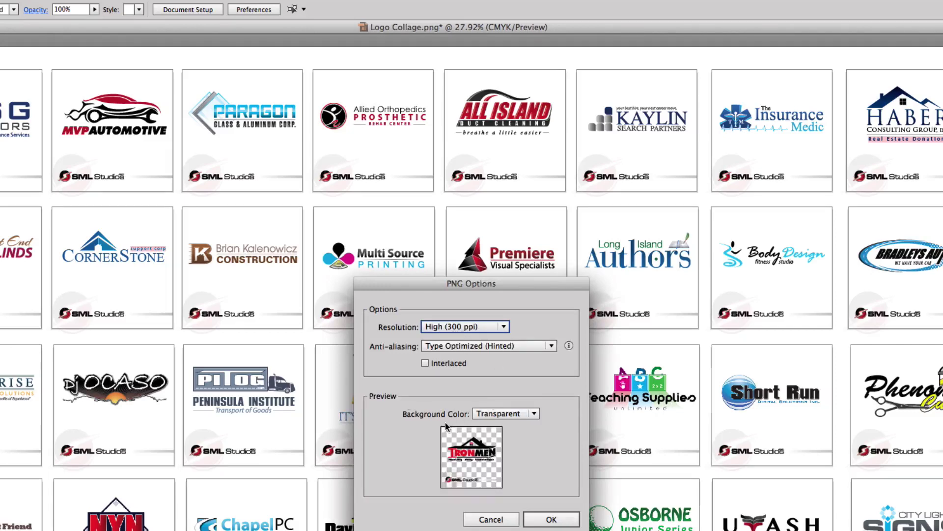
left_click(453, 330)
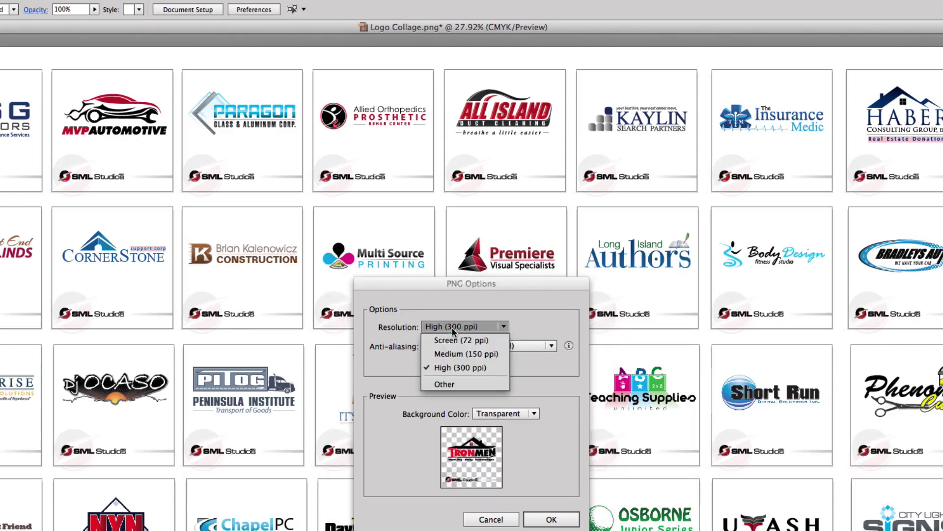
left_click(453, 356)
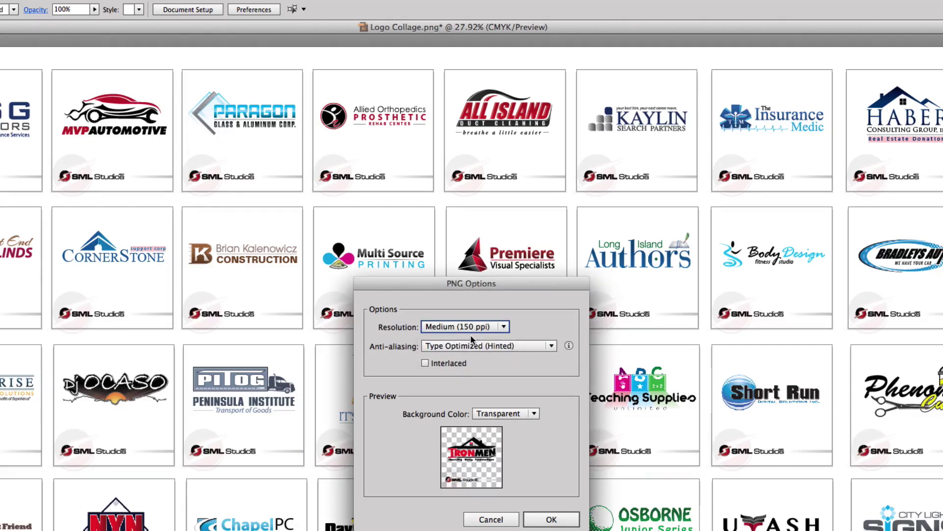
left_click(492, 413)
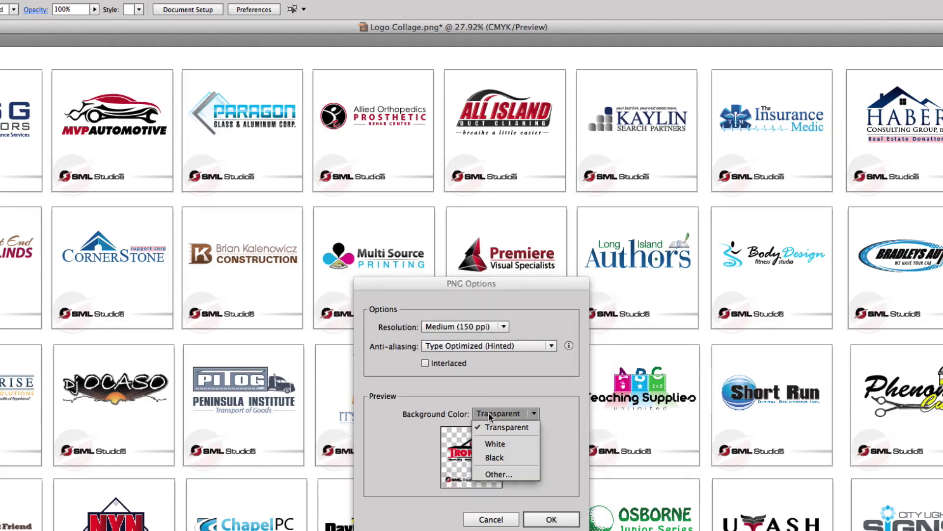
left_click(493, 444)
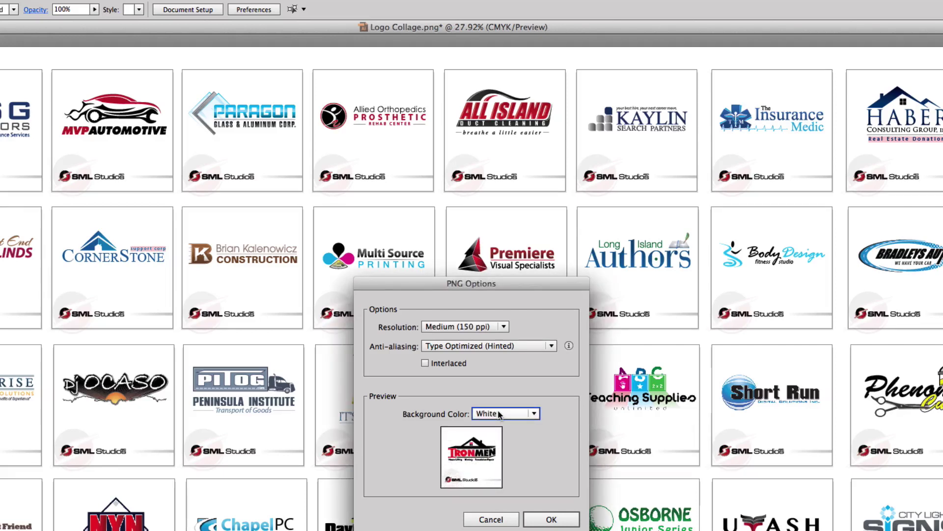
left_click(550, 519)
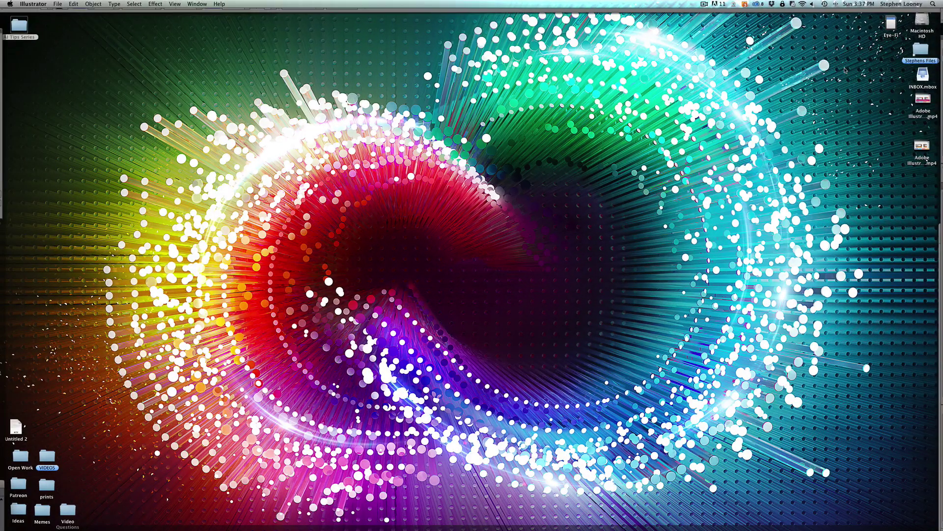
- Open Stephens Files > Sml Studios > Collages > logos, sorted newest first by date modified
double_click(920, 49)
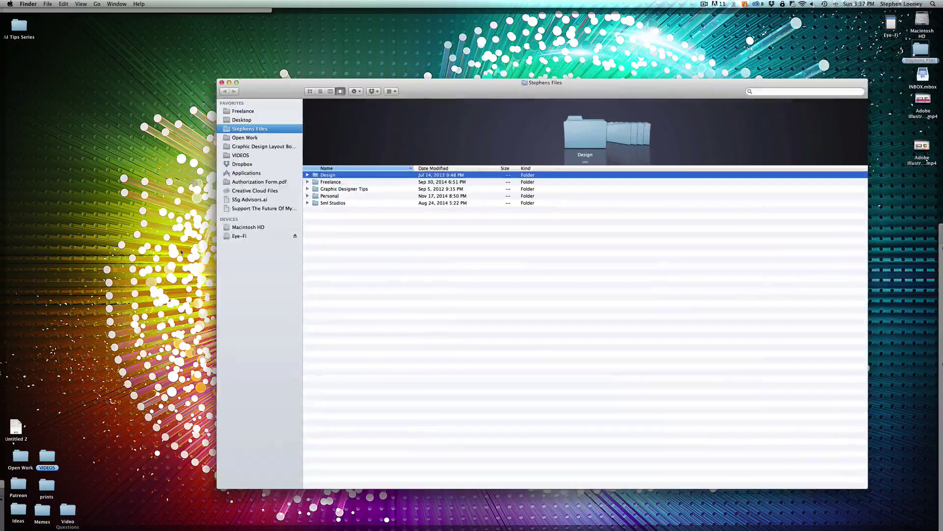
double_click(323, 203)
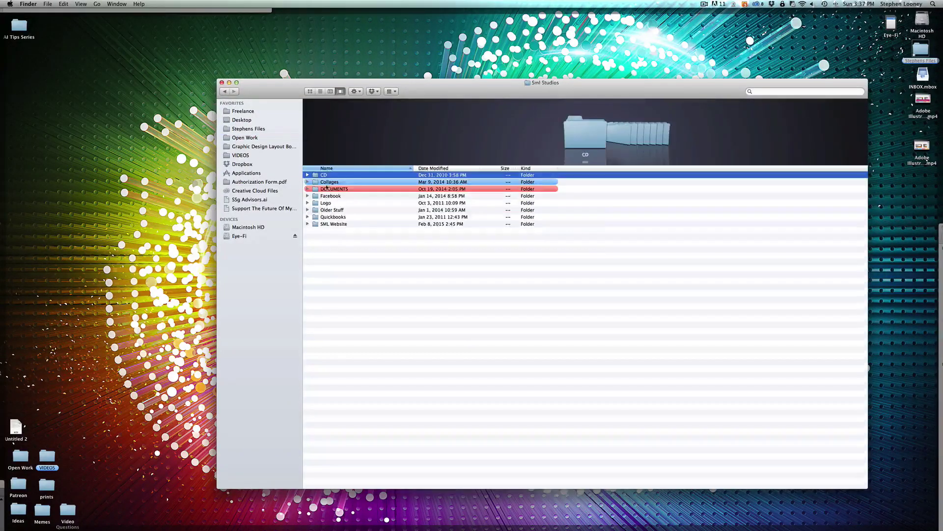
double_click(330, 183)
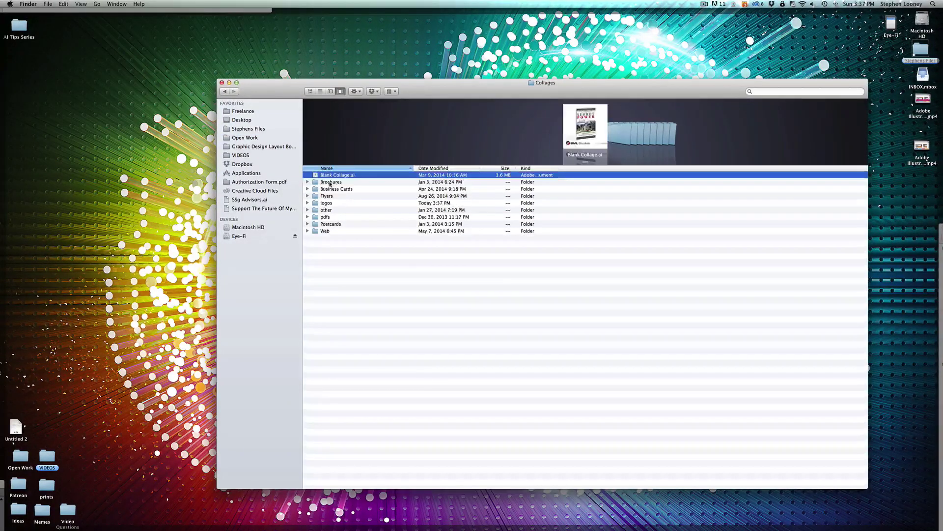
double_click(326, 203)
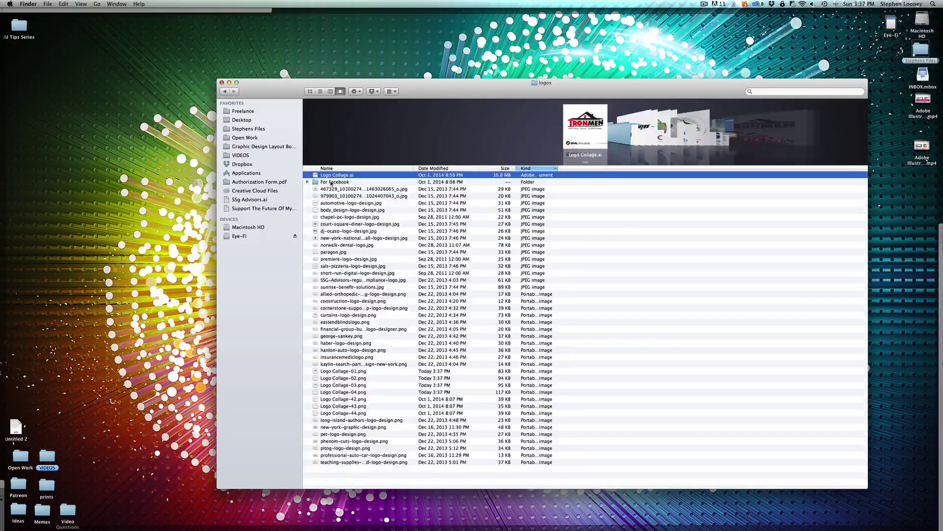
left_click(458, 170)
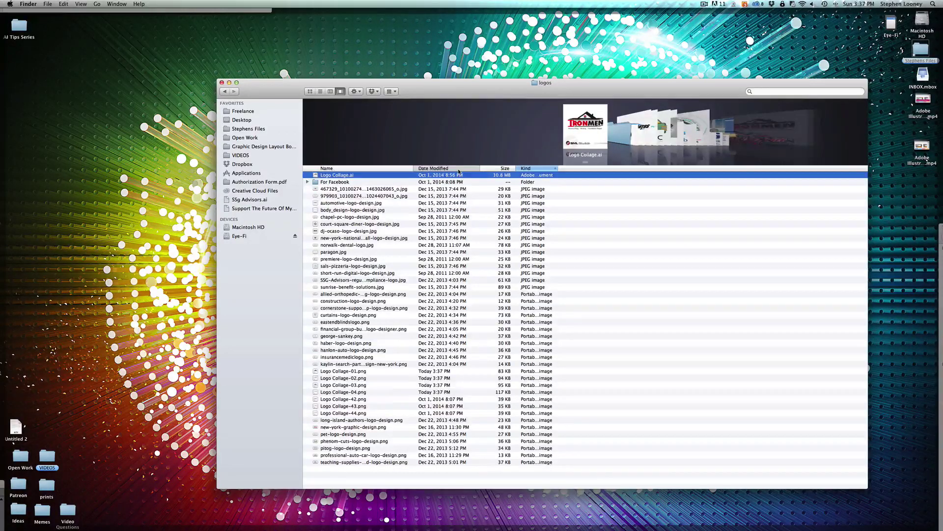
- Move Logo Collage-01 to -04.png onto the desktop and close the Finder window
left_click(344, 175)
left_click(344, 196, "shift")
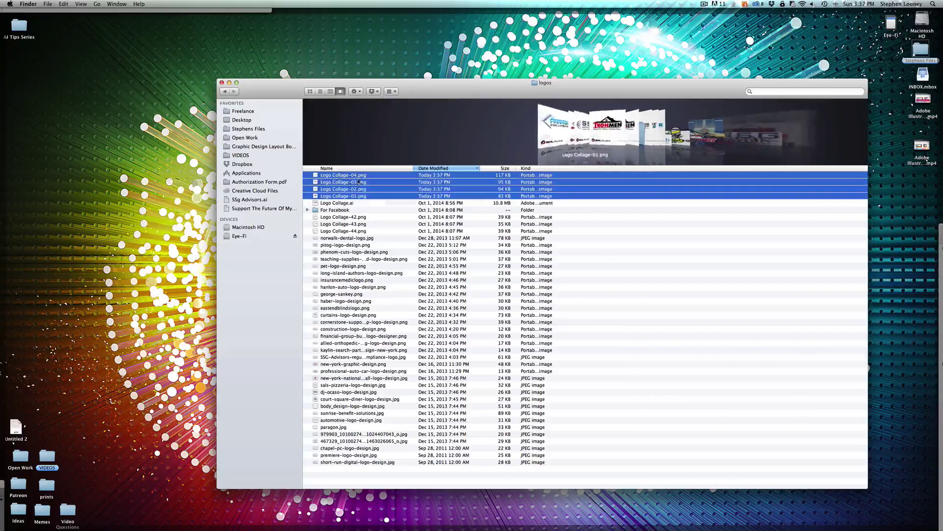
left_click_drag(344, 195, 521, 74)
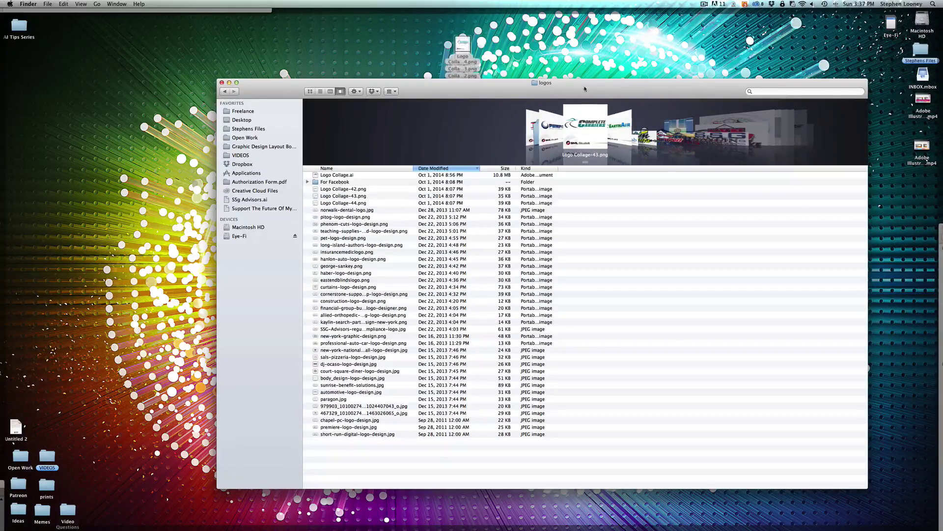
key("cmd+w")
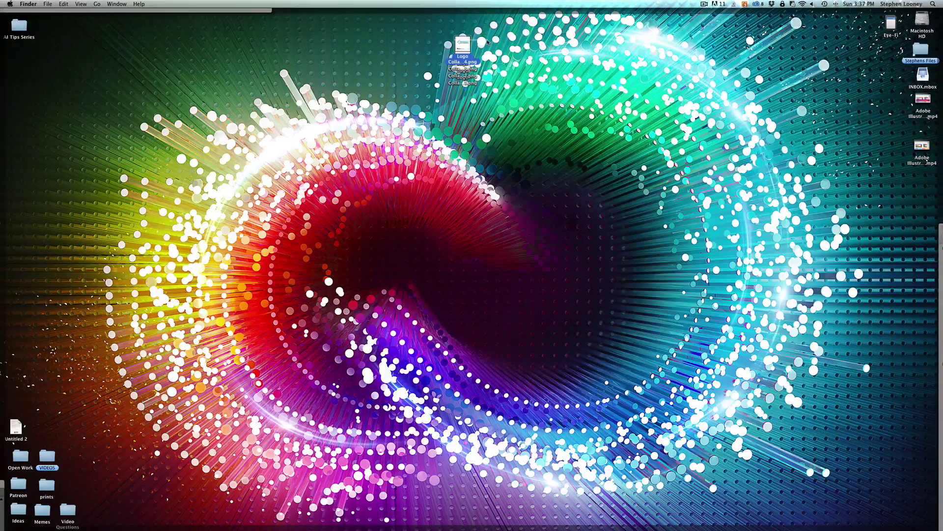
- Open the Logo Collage PNGs from the desktop in Preview
left_click_drag(463, 44, 510, 45)
double_click(462, 81)
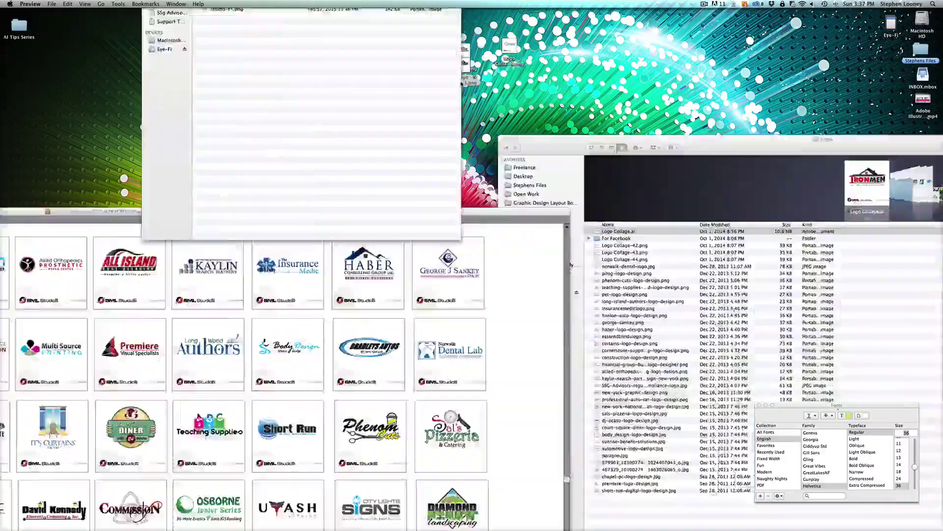
key("cmd+w")
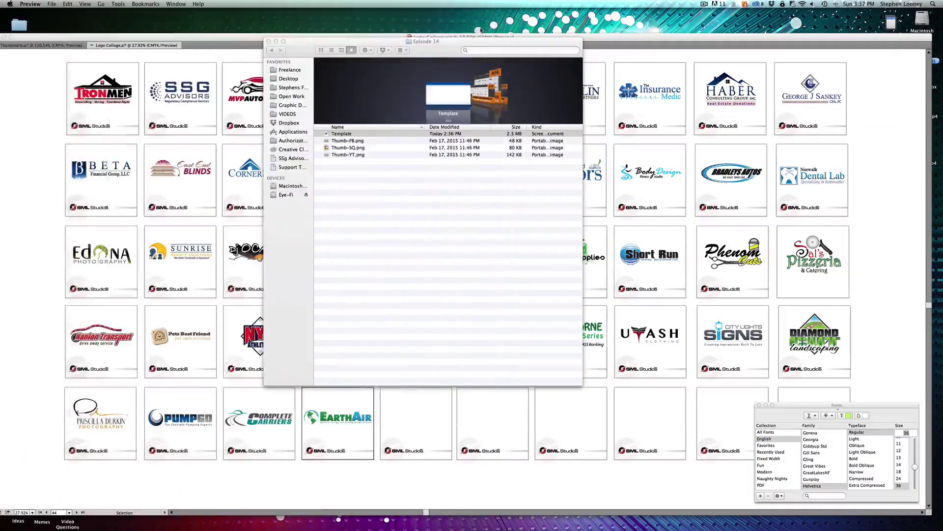
double_click(474, 39)
left_click_drag(468, 37, 469, 91)
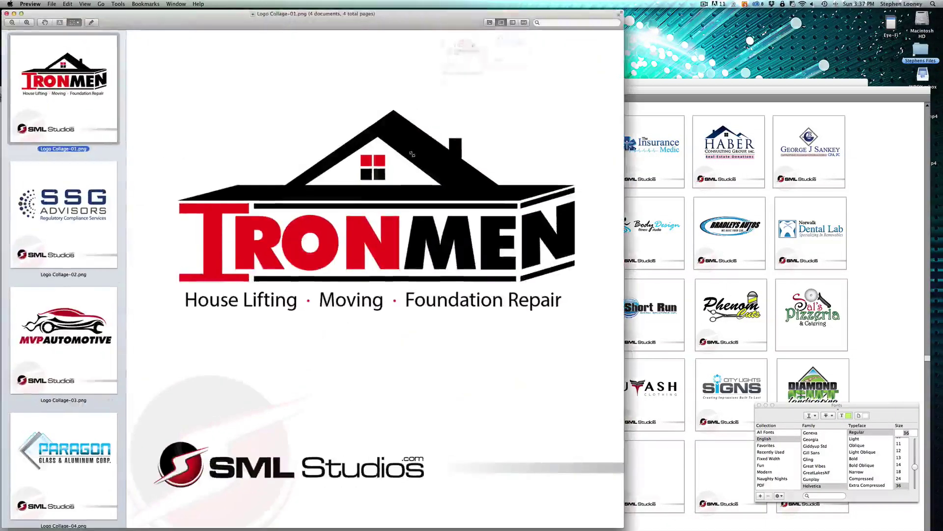
- View images two through four, quit Preview, and return to Logo Collage.ai
left_click(91, 268)
key("Down")
key("Down")
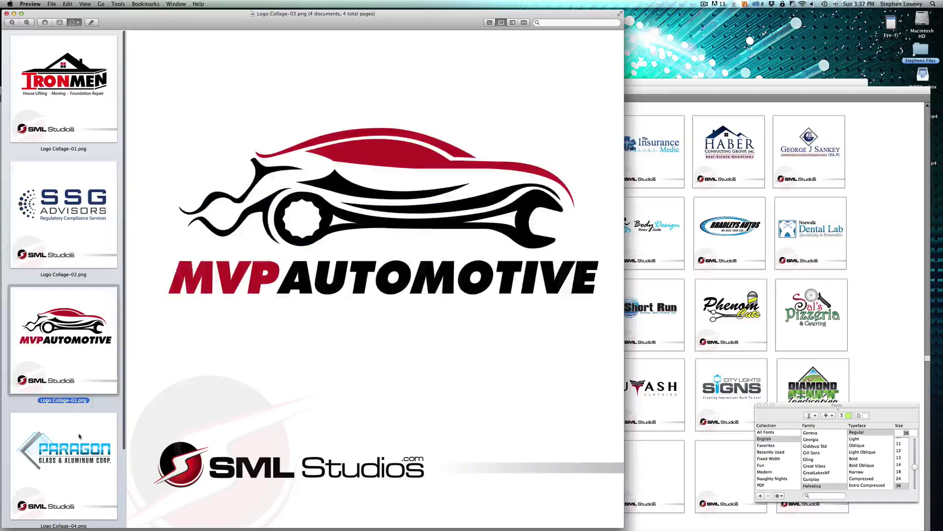
key("super+q")
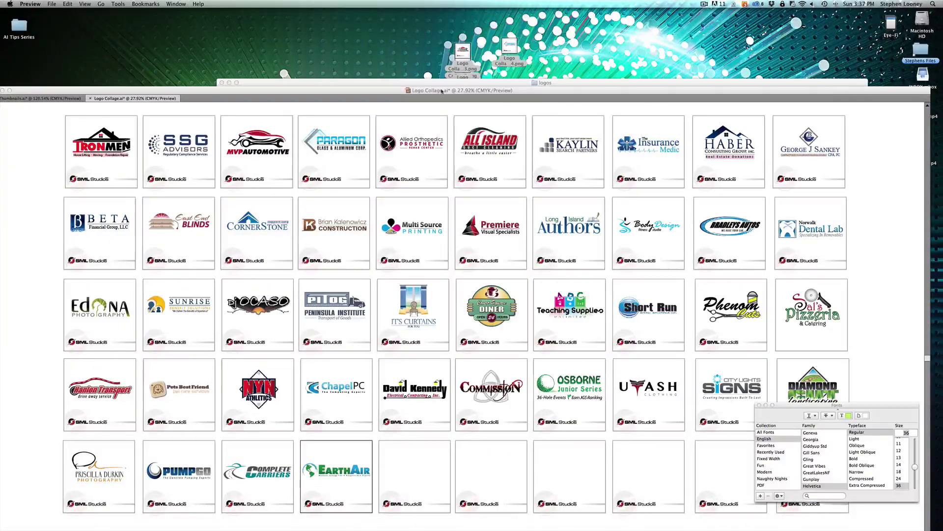
left_click(441, 92)
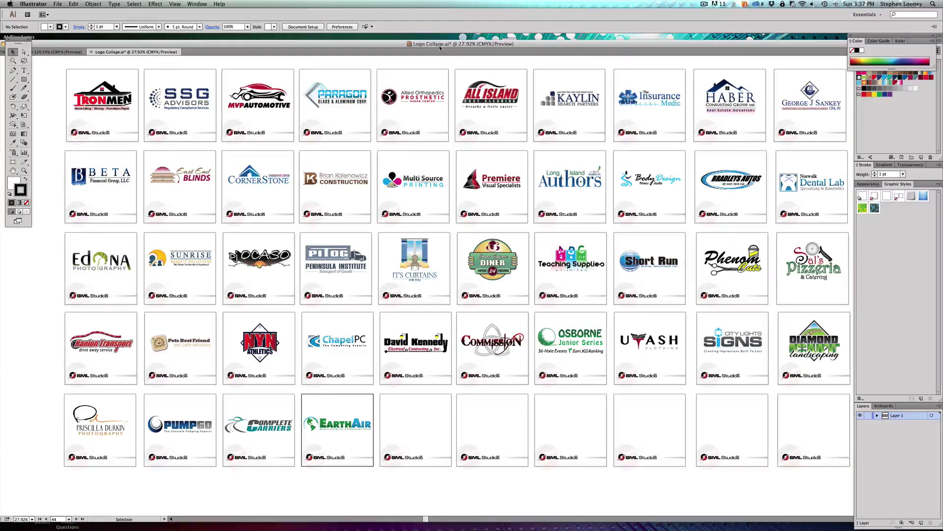
key("space")
mouse_move(535, 114)
left_mouse_down()
mouse_move(522, 114)
mouse_move(524, 122)
left_mouse_up()
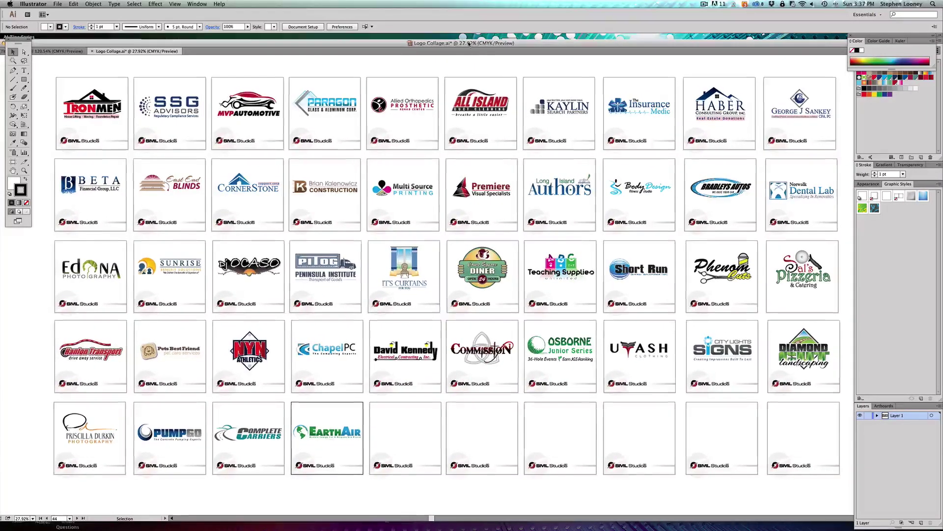
left_click_drag(468, 45, 470, 42)
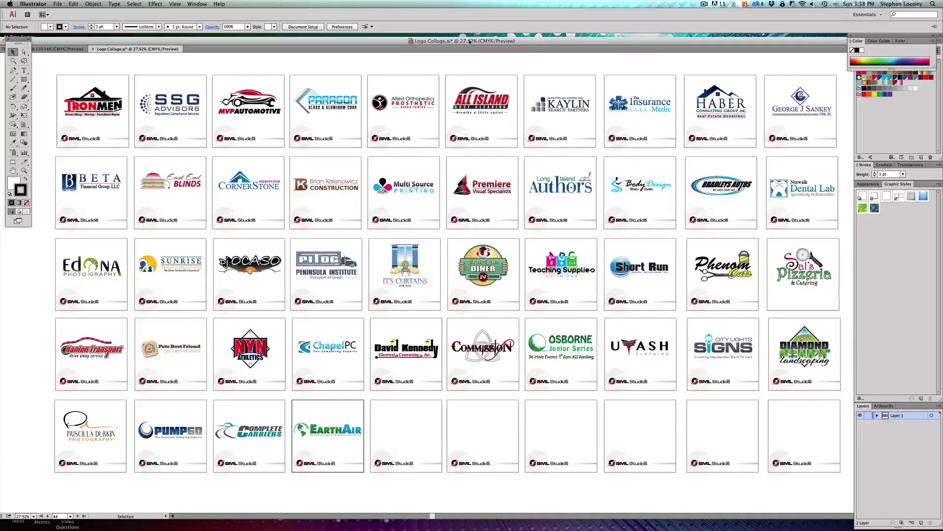